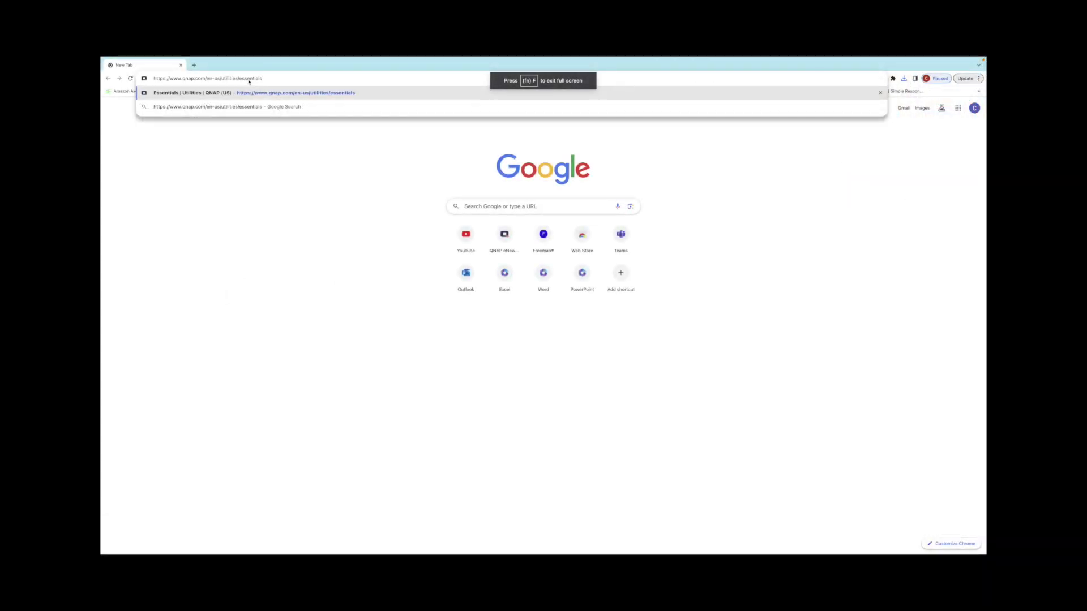
- Load the QNAP Utilities Essentials page and download the Qfinder Pro Mac installer
key(Return)
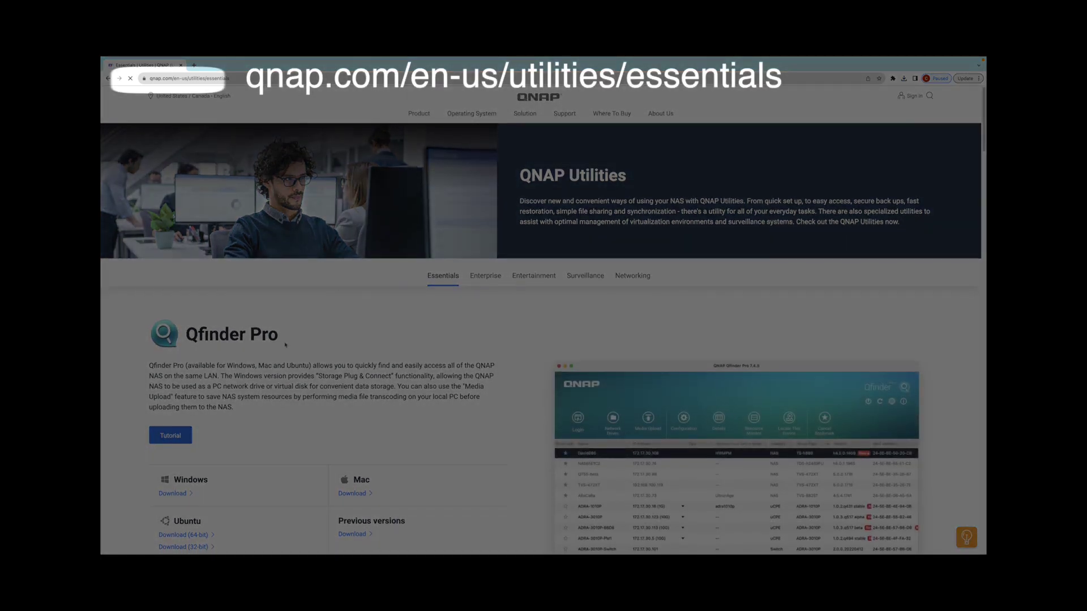
scroll(296, 300, down, 2)
scroll(284, 340, down, 1)
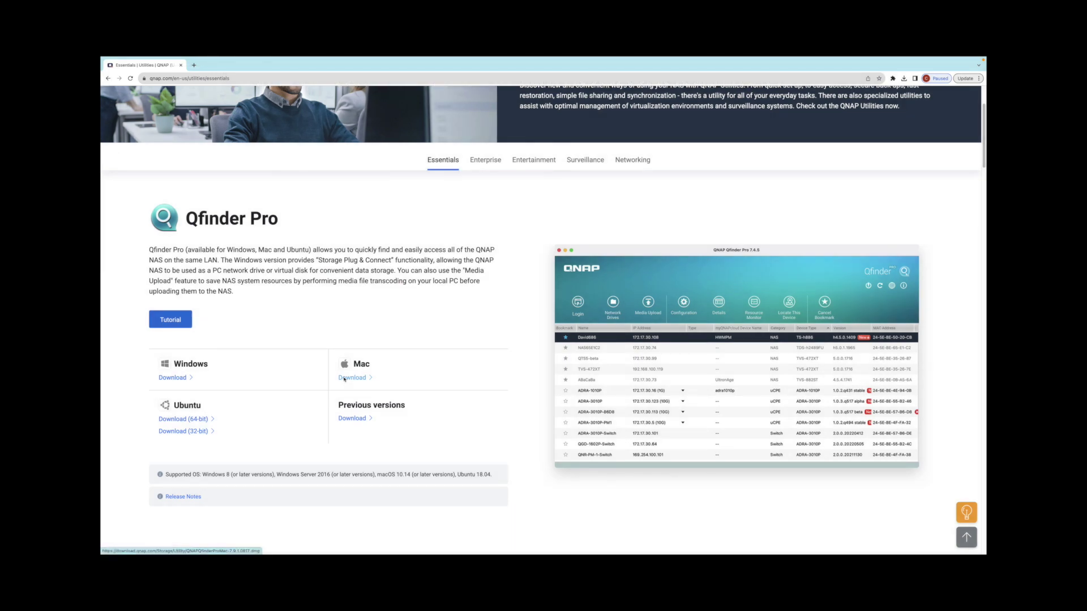
click(344, 379)
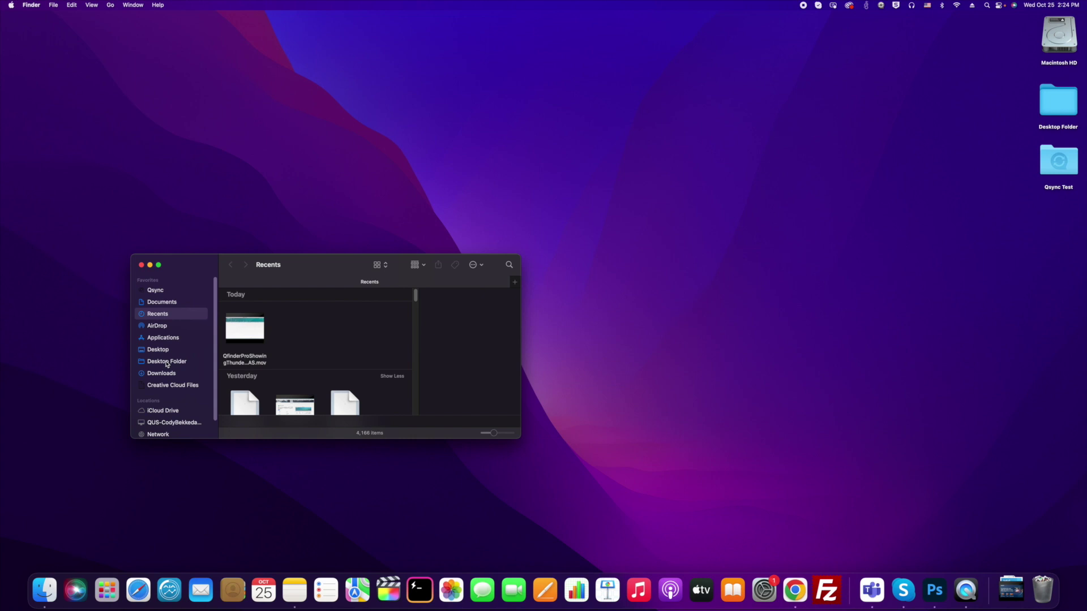
- Open the newer Qfinder Pro disk image from Downloads to launch its installer
click(172, 374)
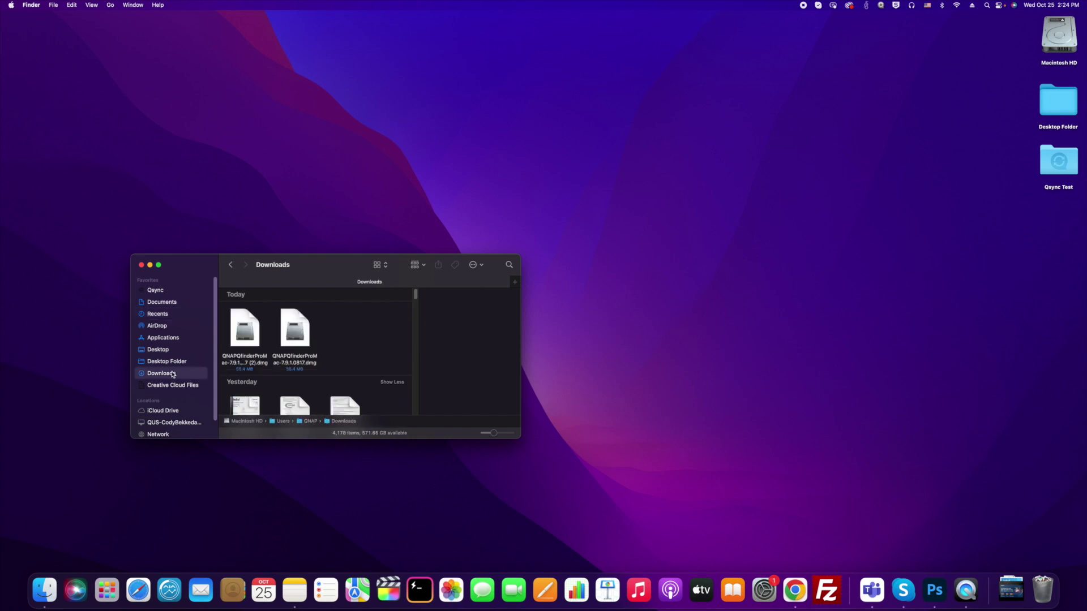
click(297, 330)
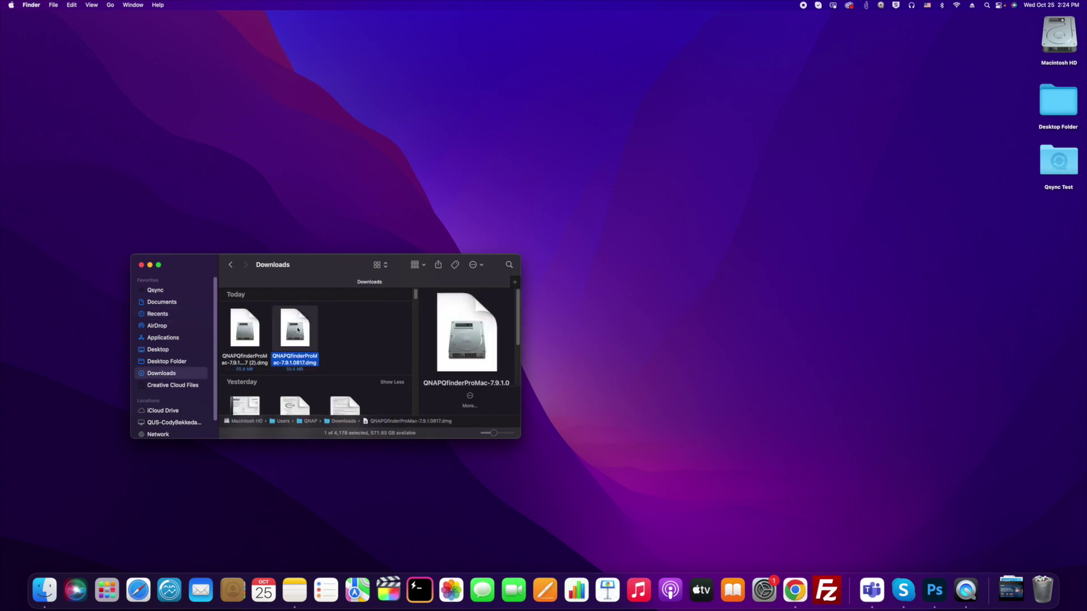
double_click(132, 423)
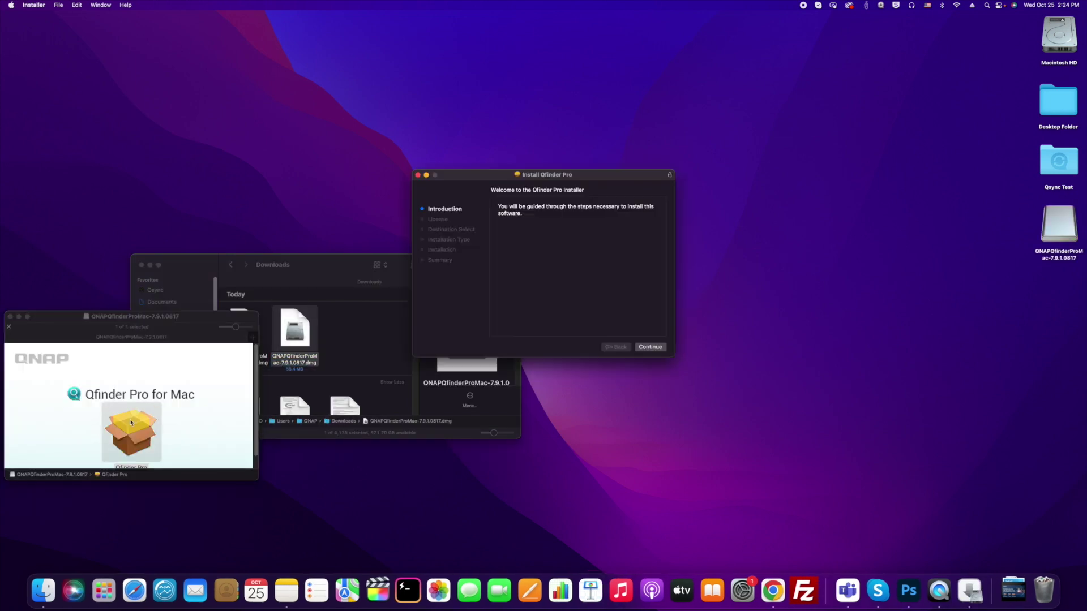
- Run the Qfinder Pro installation to success with the account password, then close the installer
click(649, 346)
click(626, 289)
click(651, 347)
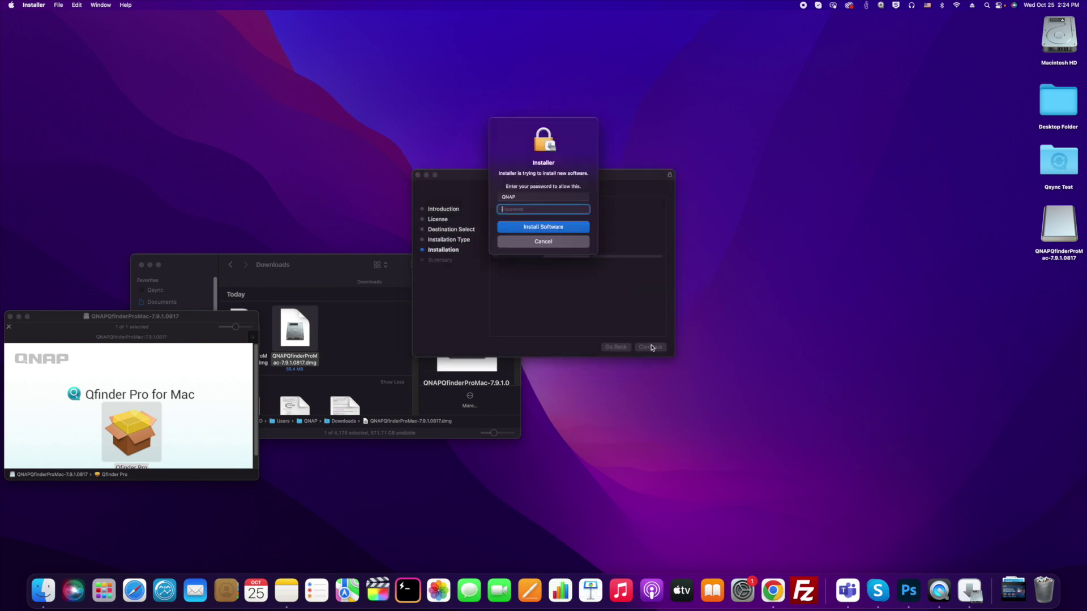
key(Return)
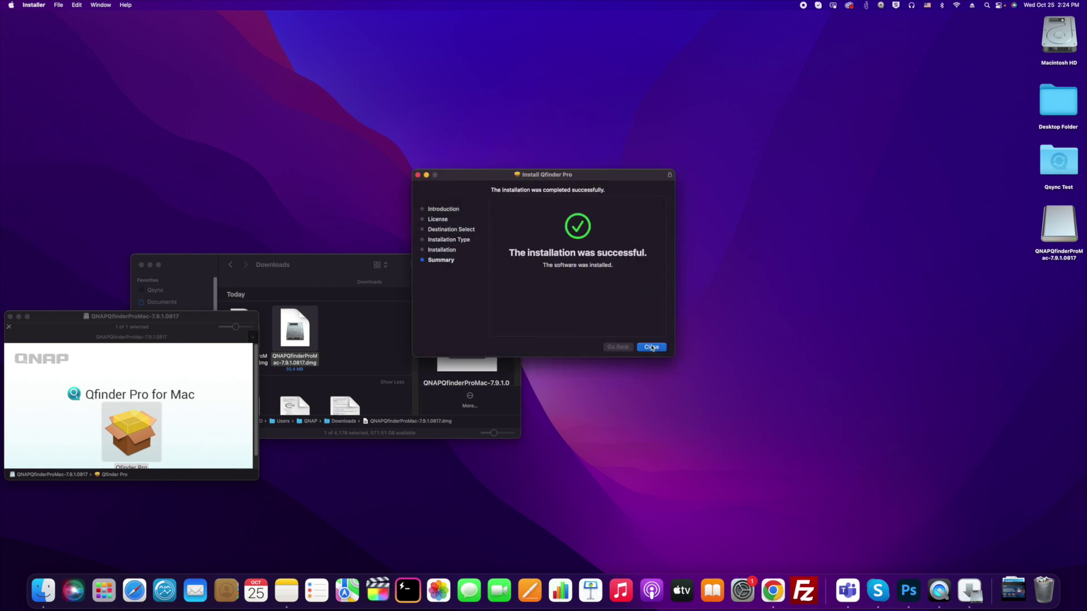
click(652, 347)
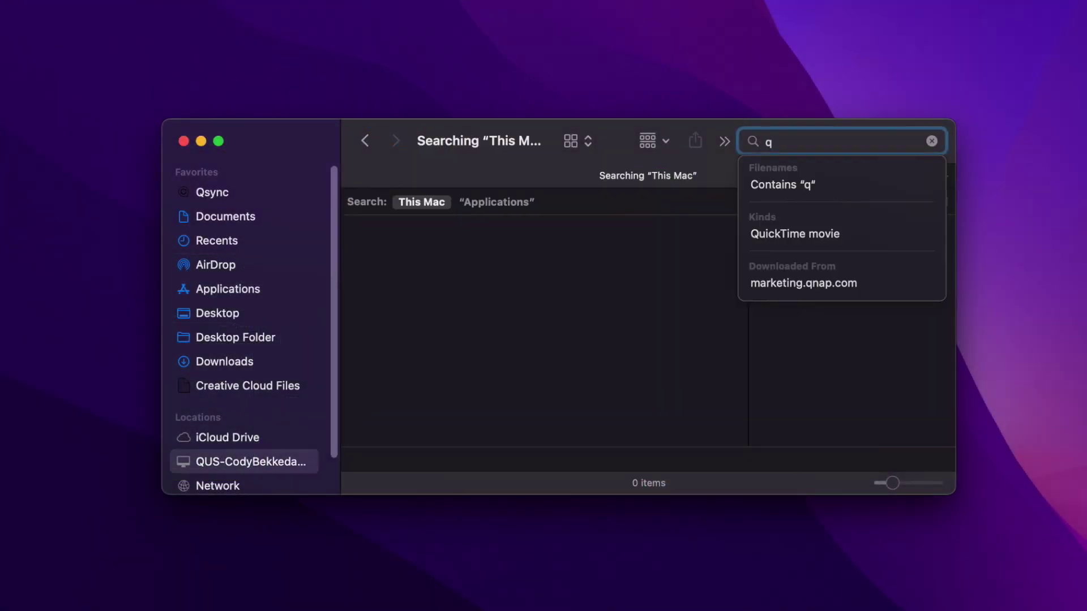
text(fin)
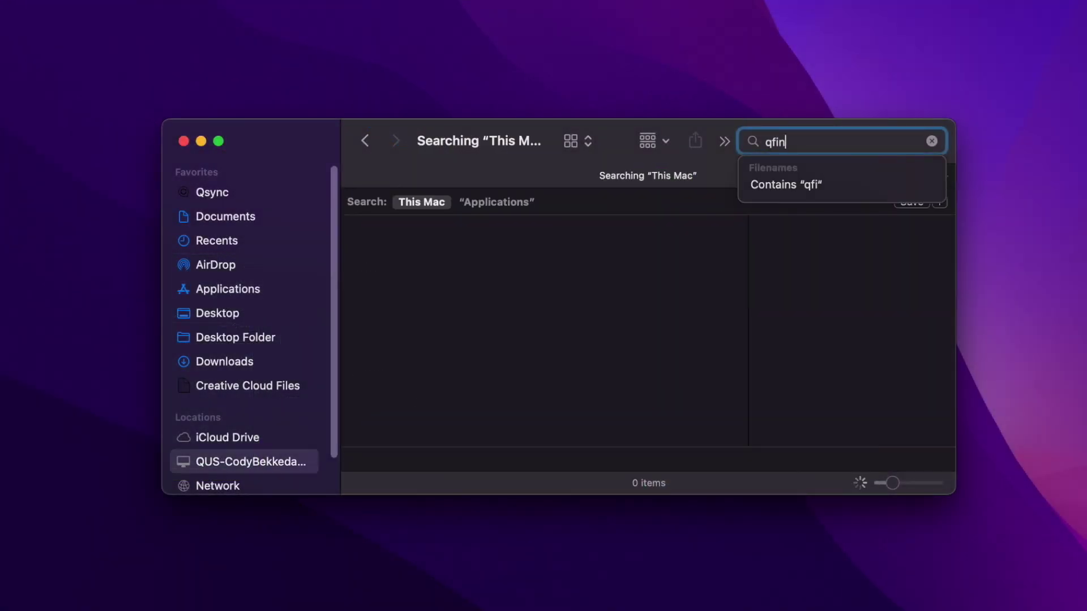
text(der)
- Search this Mac for 'qfinder' to locate the Qfinder Pro app
key(Return)
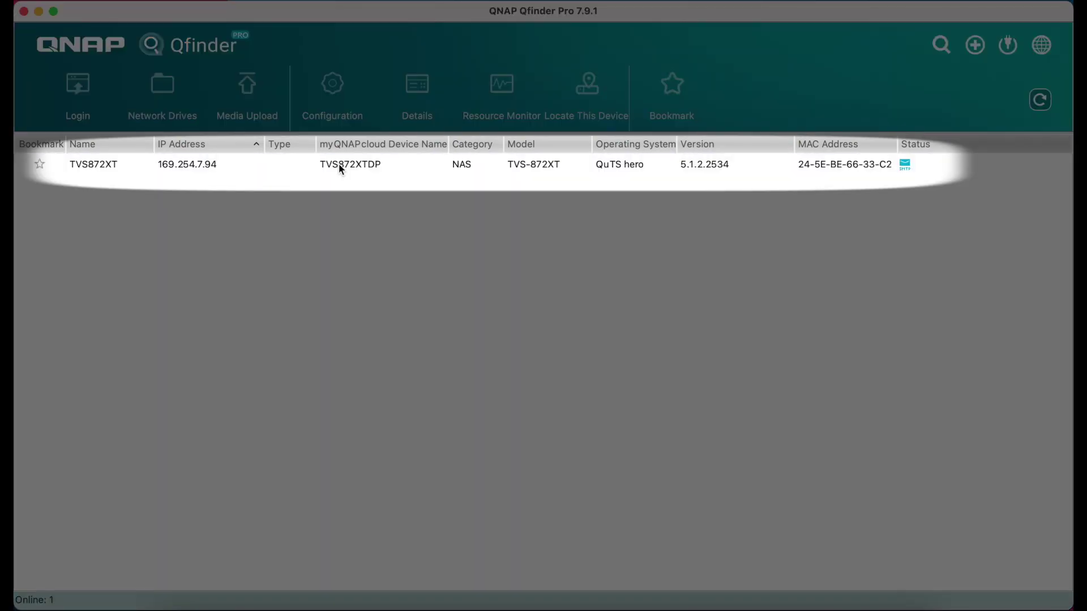
- Open the TVS872XT NAS's QuTS hero sign-in page from the Qfinder Pro device list
double_click(339, 164)
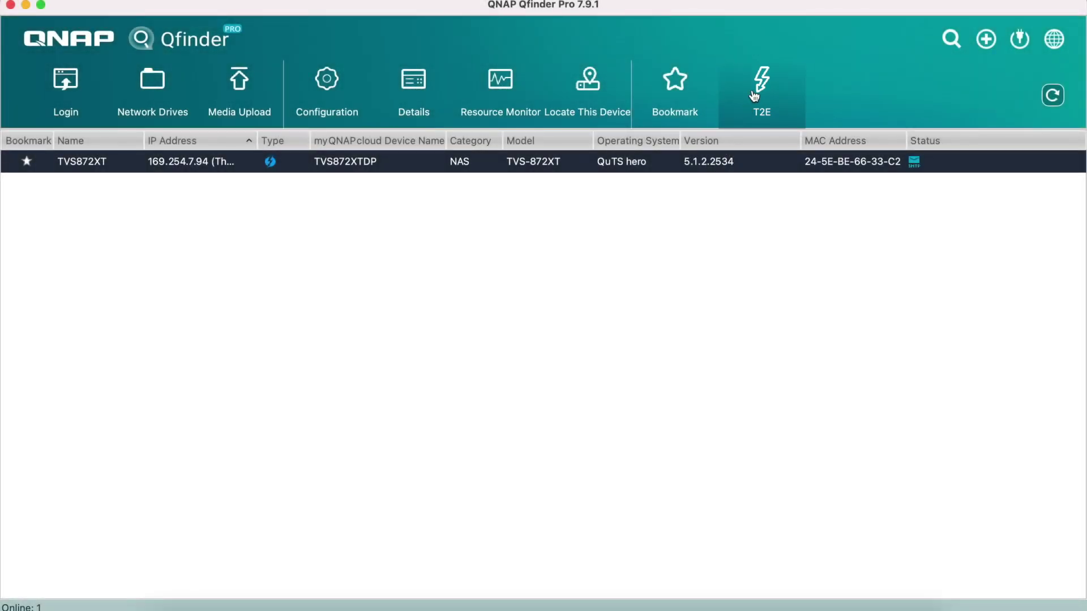
- Open the T2E window for TVS872XT, showing Thunderbolt 1 at 169.254.7.94
click(756, 94)
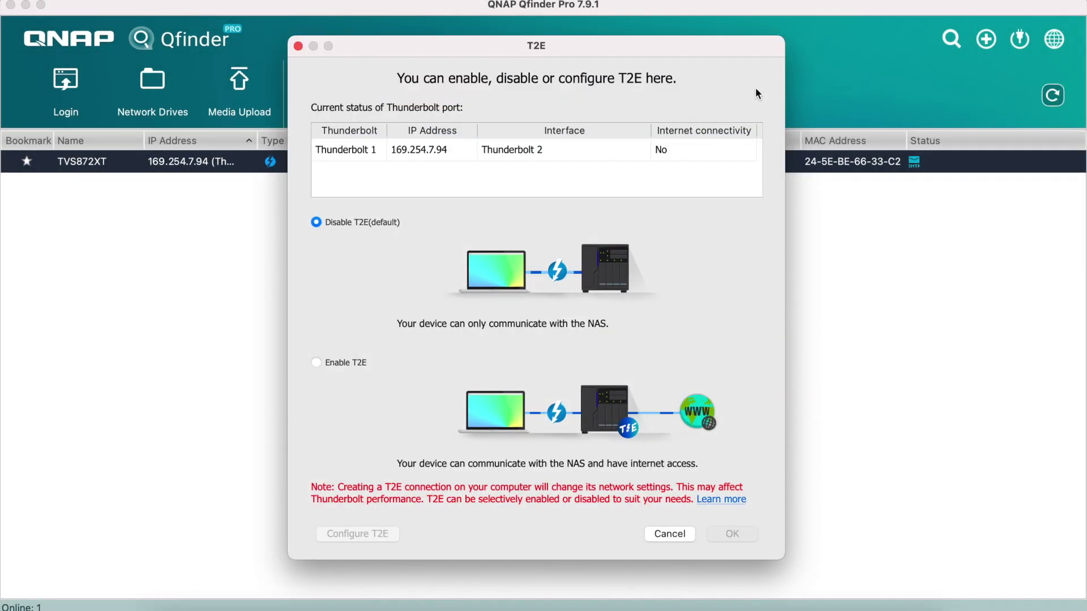